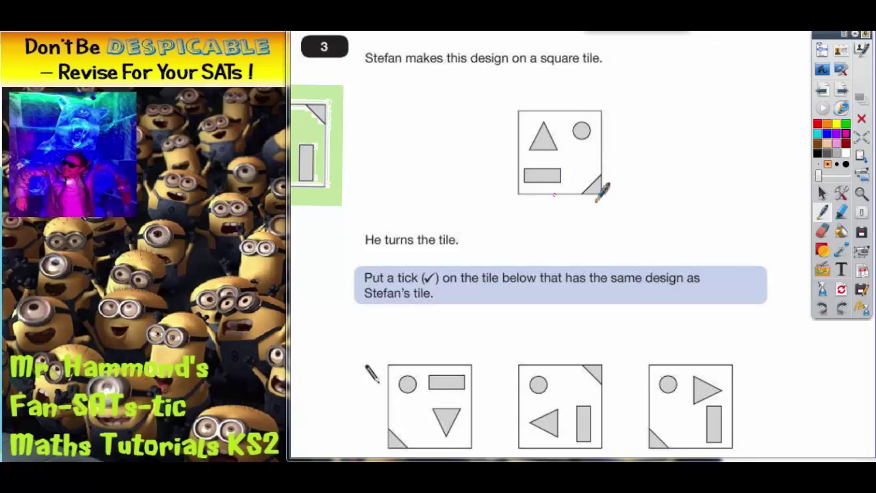
Step: Circle 'turns' in pink and scroll down to the five answer tiles
mouse_move(401, 224)
mouse_down()
mouse_move(377, 258)
mouse_move(407, 224)
mouse_move(555, 224)
mouse_move(546, 235)
mouse_up()
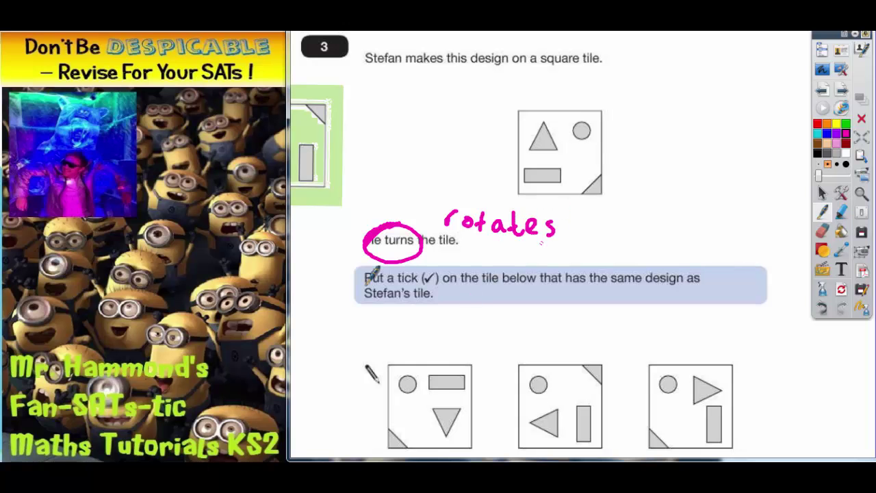
scroll(568, 239, down, 5)
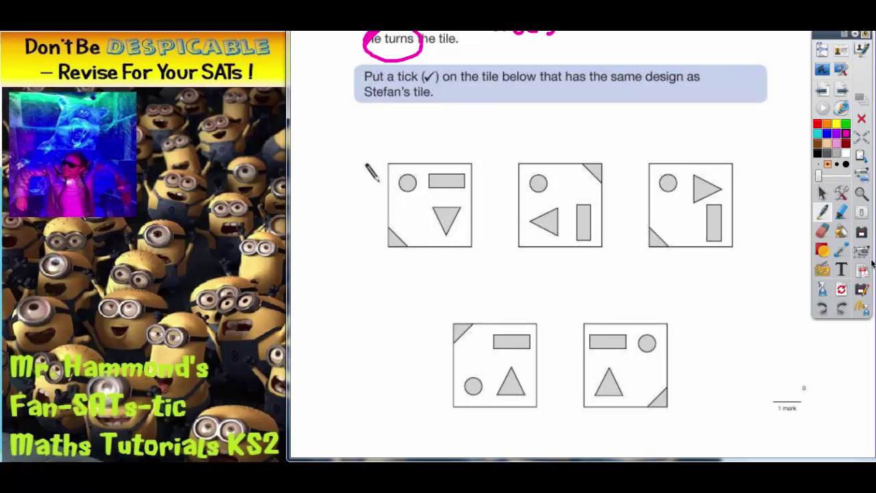
click(822, 193)
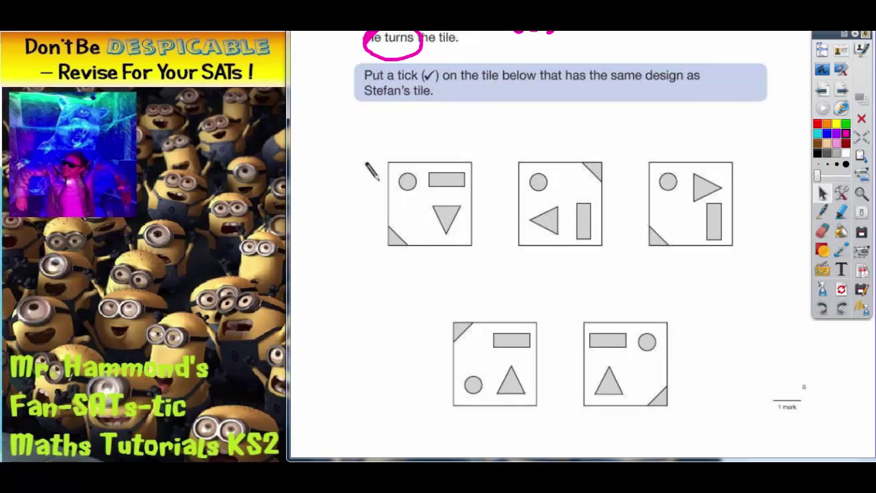
Step: Drag the green tile copy next to Stefan's tile
scroll(371, 171, up, 3)
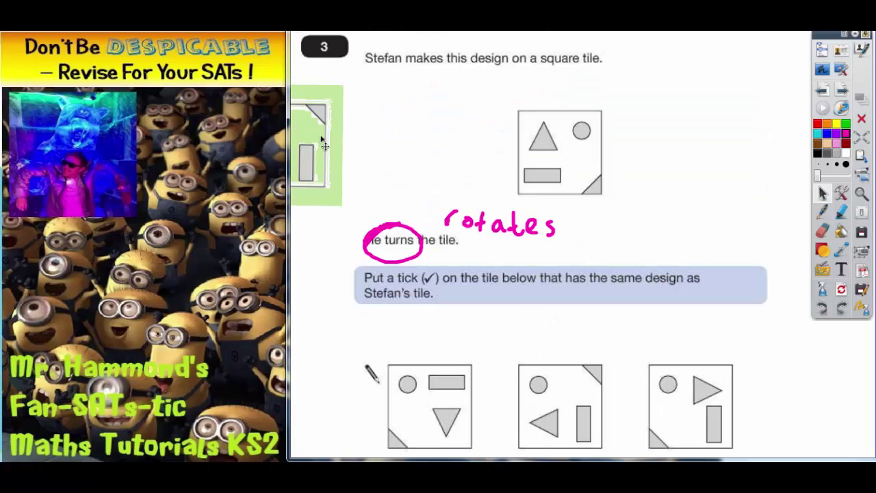
drag(314, 145, 438, 146)
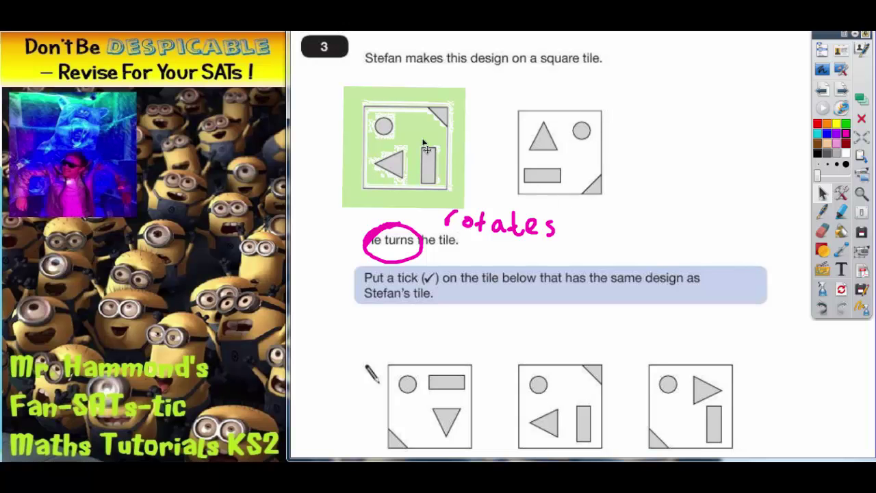
click(409, 144)
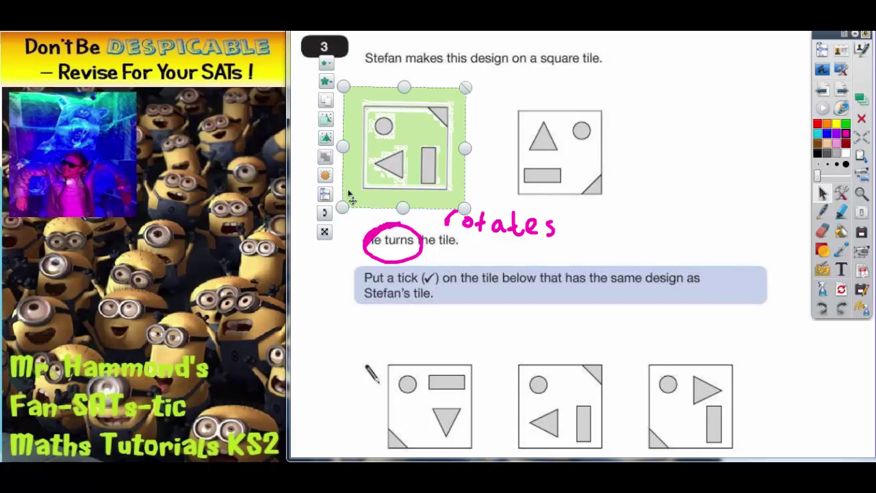
Step: Rotate the green copy around until its design matches Stefan's tile
drag(326, 216, 336, 81)
click(391, 137)
drag(391, 137, 438, 150)
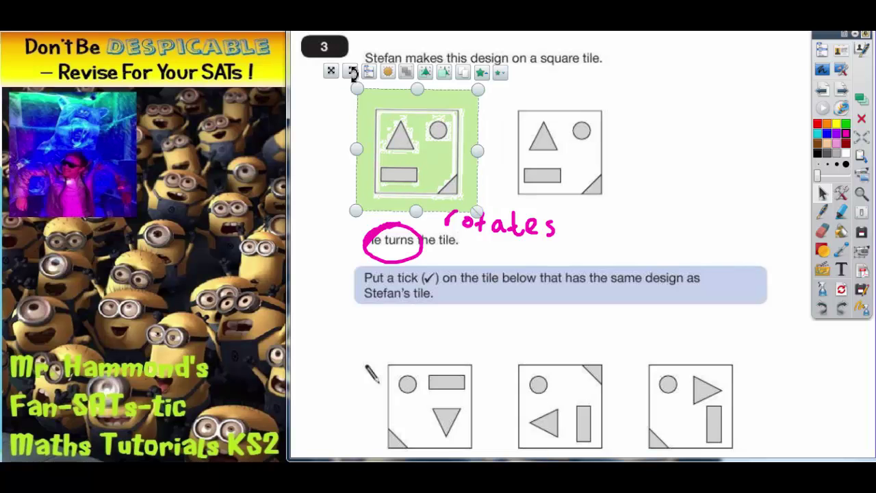
drag(351, 71, 383, 145)
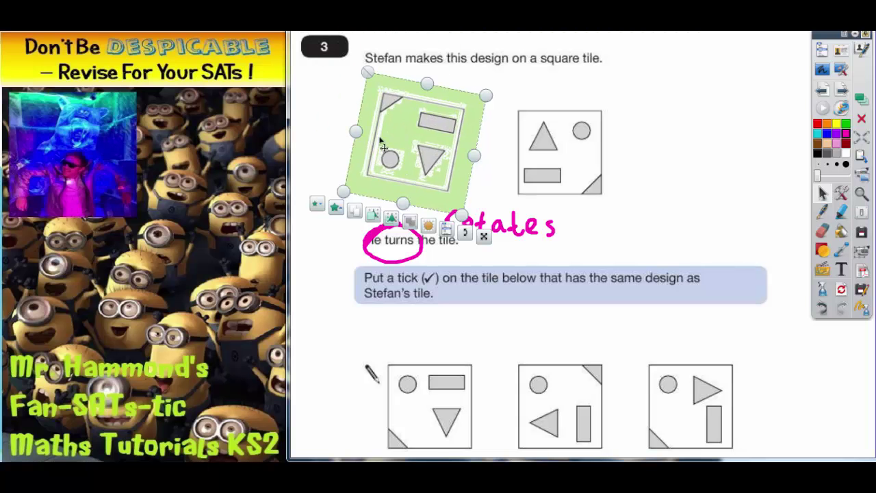
drag(368, 71, 394, 118)
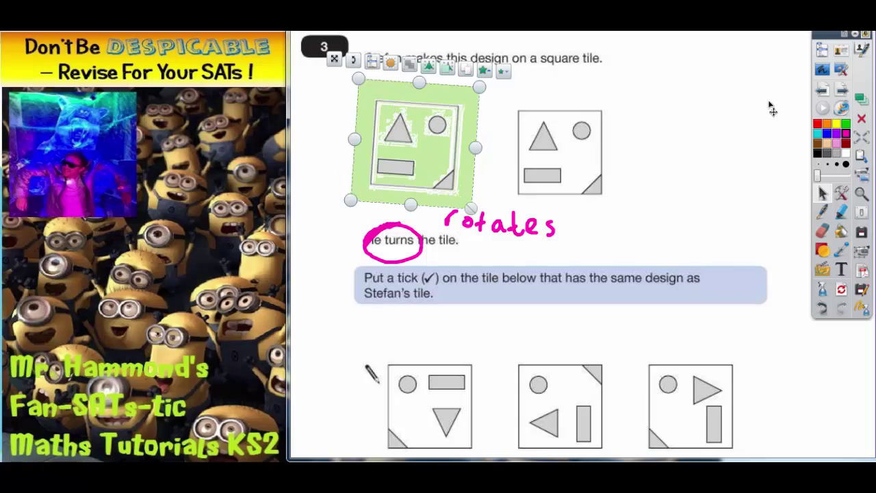
Step: Drop the green copy over the first answer tile and straighten it upright
scroll(644, 103, down, 3)
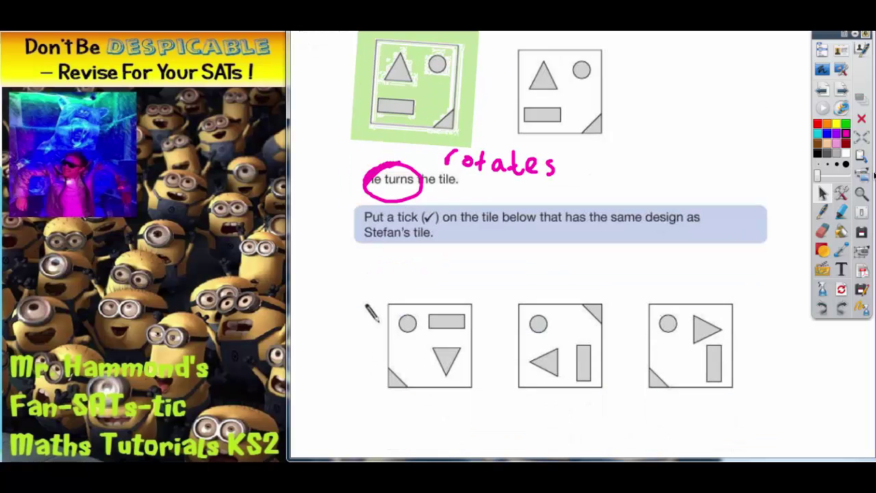
drag(448, 82, 465, 337)
drag(451, 306, 451, 304)
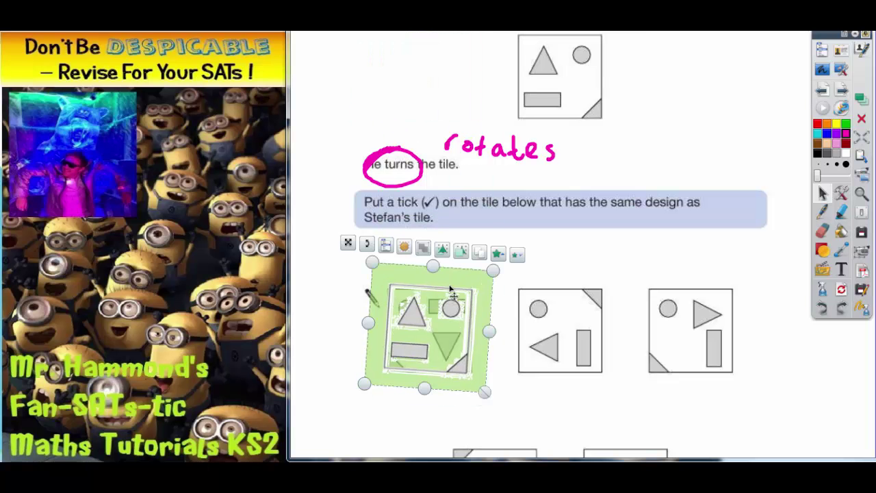
drag(366, 244, 378, 249)
Step: Rotate the copy a quarter turn over the first answer tile to compare designs
scroll(871, 248, down, 5)
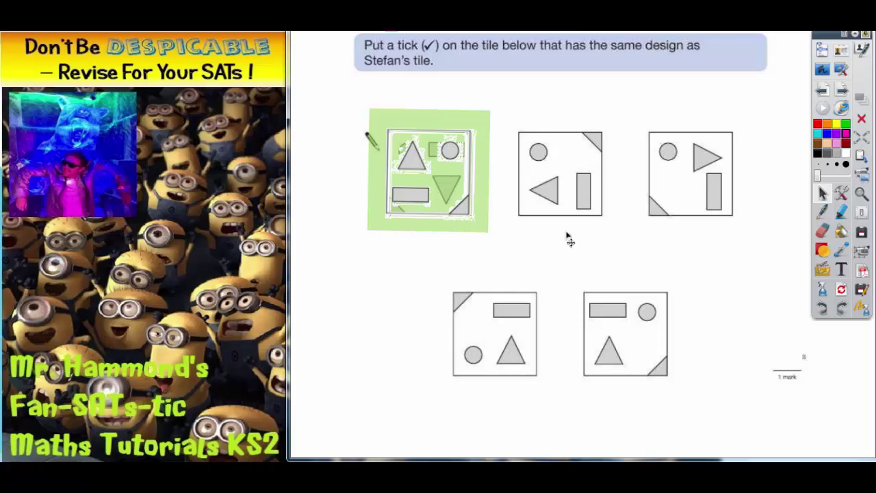
click(395, 133)
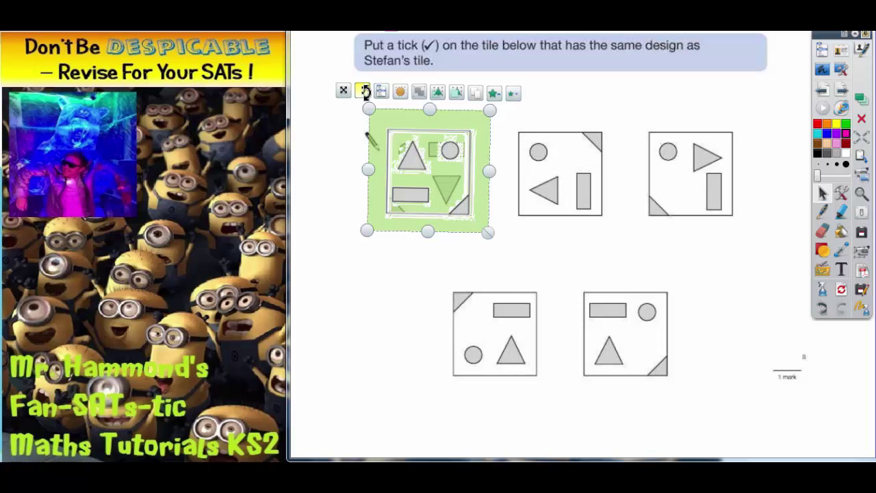
drag(364, 91, 362, 97)
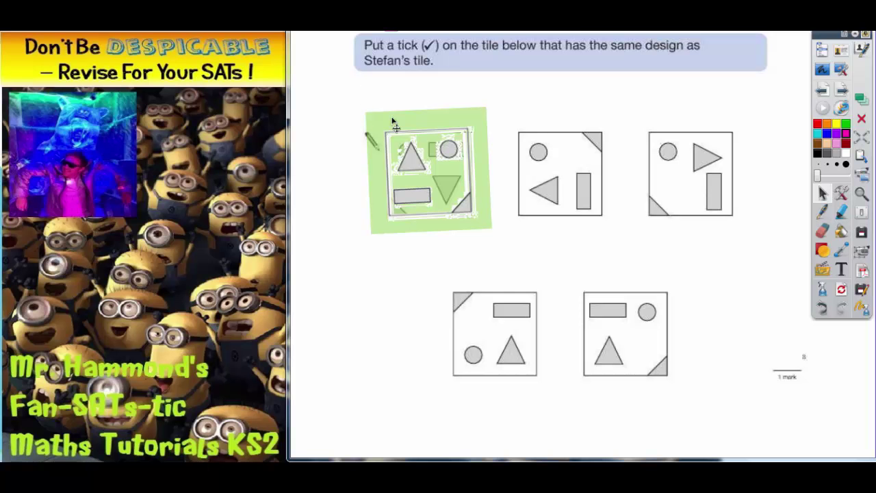
drag(394, 124, 452, 211)
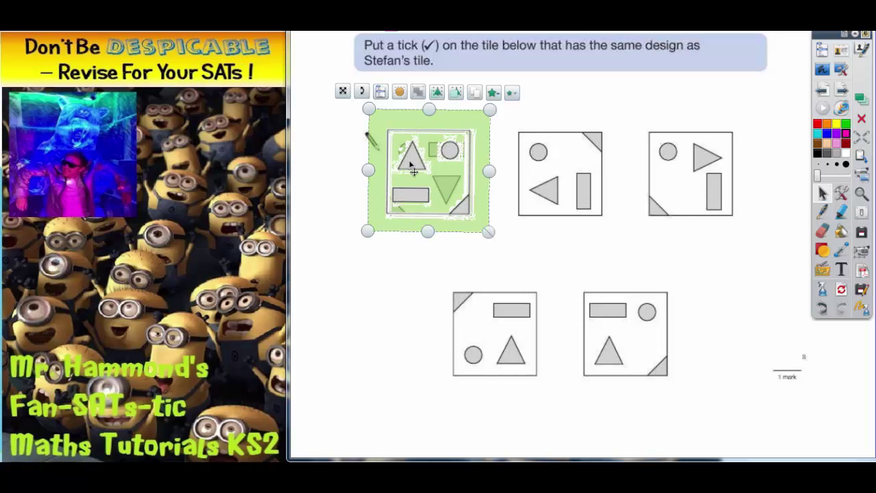
drag(364, 96, 467, 220)
drag(458, 171, 451, 189)
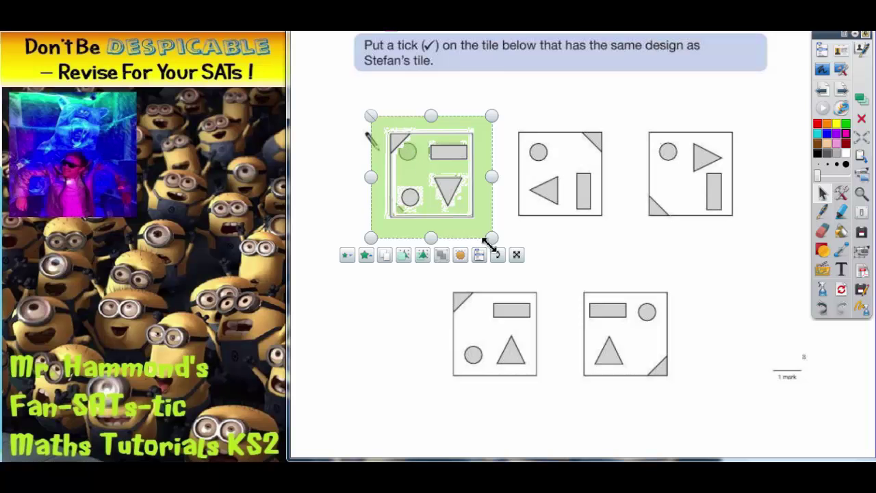
drag(499, 254, 399, 195)
drag(453, 189, 388, 316)
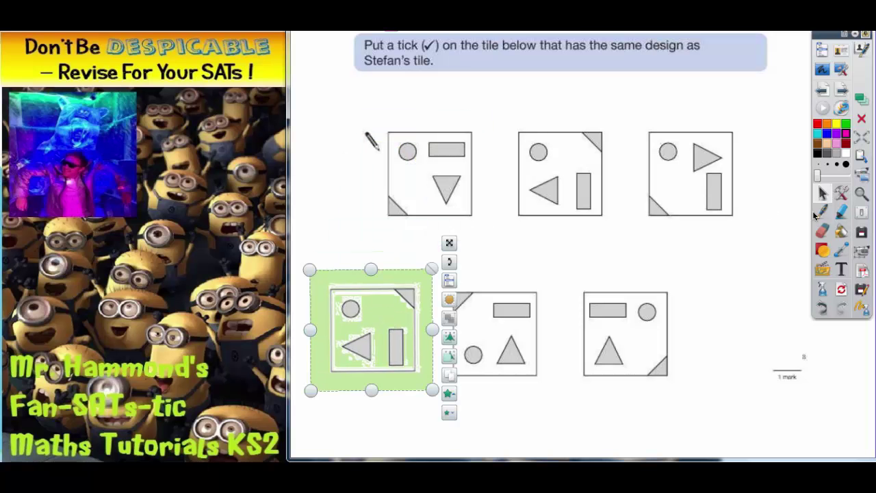
Step: Cross out the first answer tile with a pink X and move the copy onto the left bottom-row tile
click(819, 210)
drag(470, 116, 401, 213)
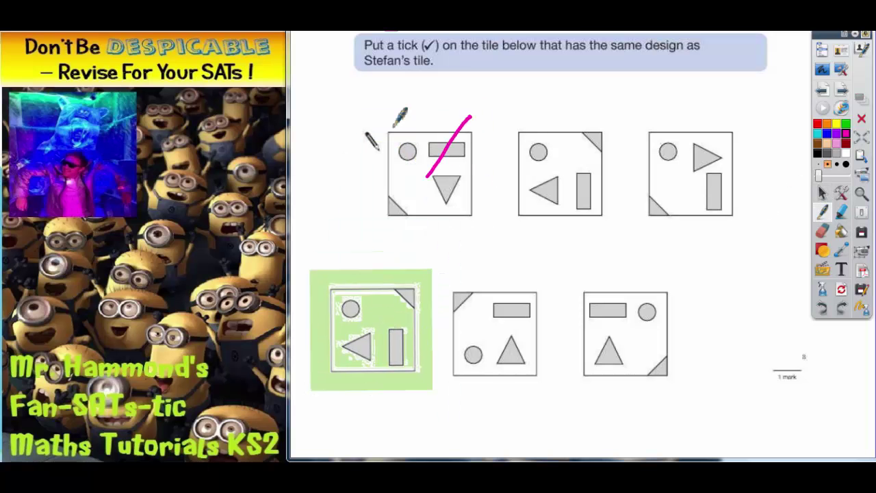
mouse_move(390, 114)
mouse_down()
mouse_move(408, 129)
mouse_move(484, 220)
mouse_up()
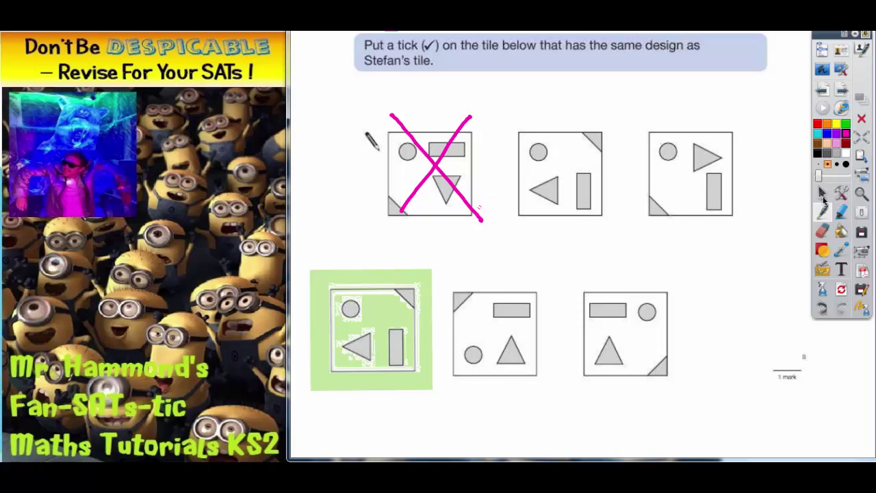
click(822, 194)
drag(391, 342, 510, 347)
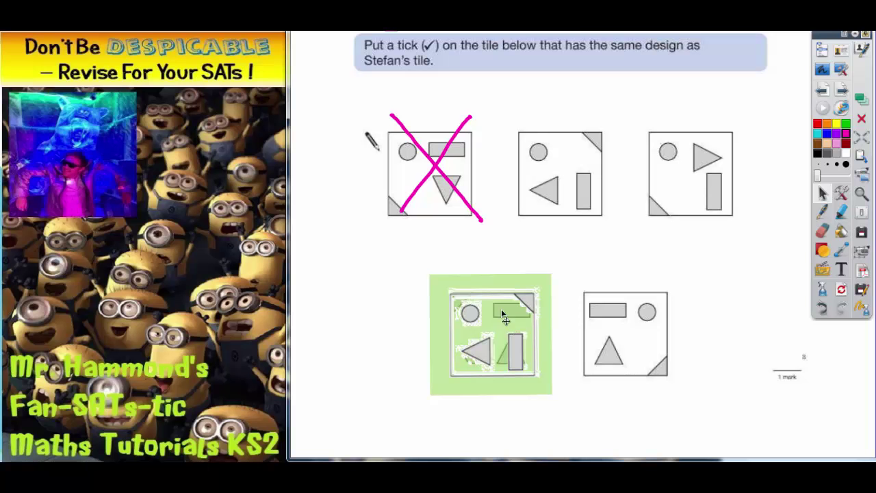
Step: Rotate the green copy and line it up over the bottom-left tile to compare
click(504, 315)
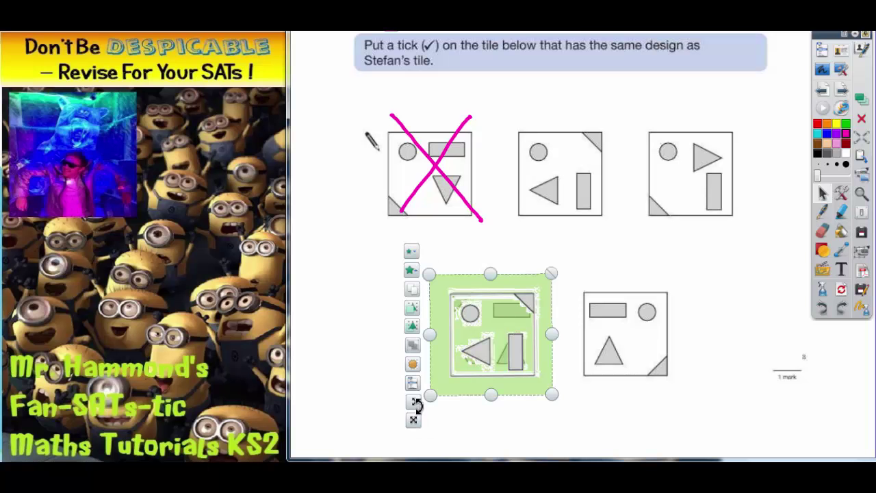
drag(416, 404, 530, 386)
drag(487, 355, 362, 347)
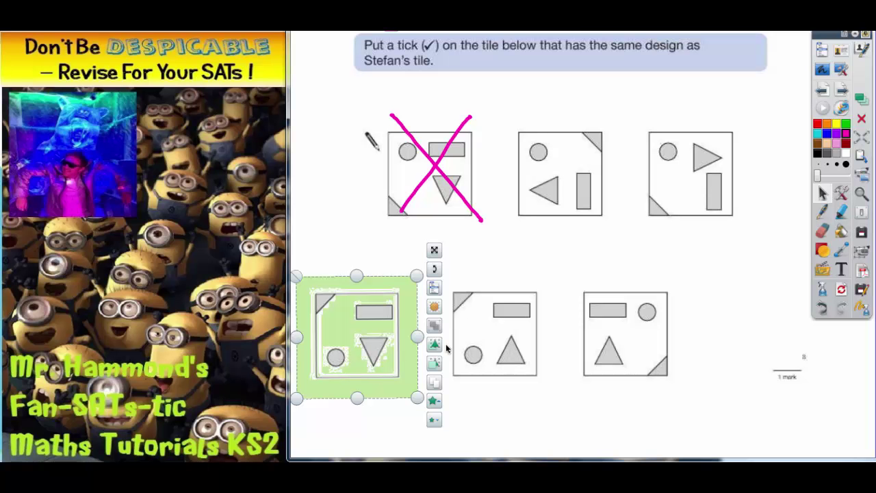
drag(364, 335, 515, 360)
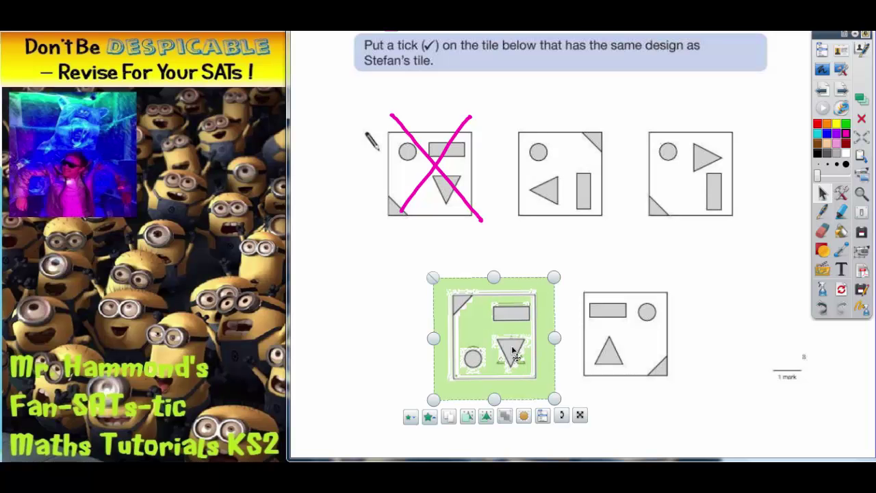
mouse_move(515, 353)
mouse_down()
mouse_move(382, 356)
mouse_move(518, 352)
mouse_up()
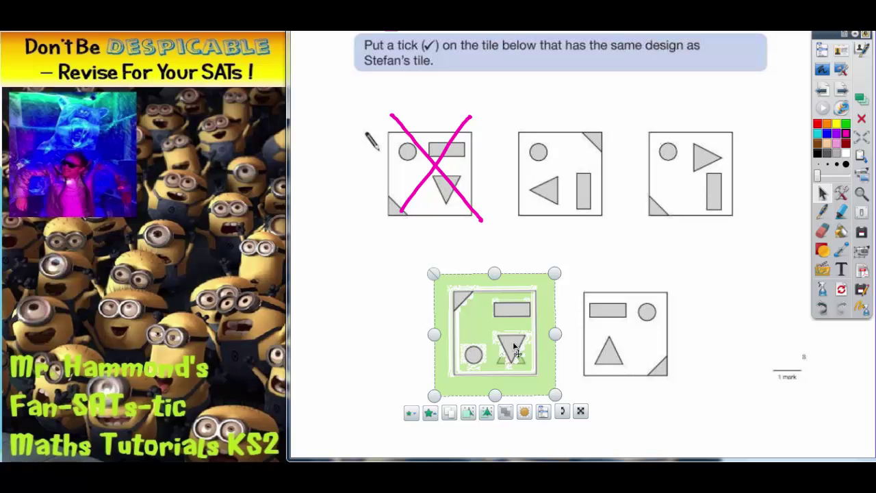
drag(521, 350, 394, 345)
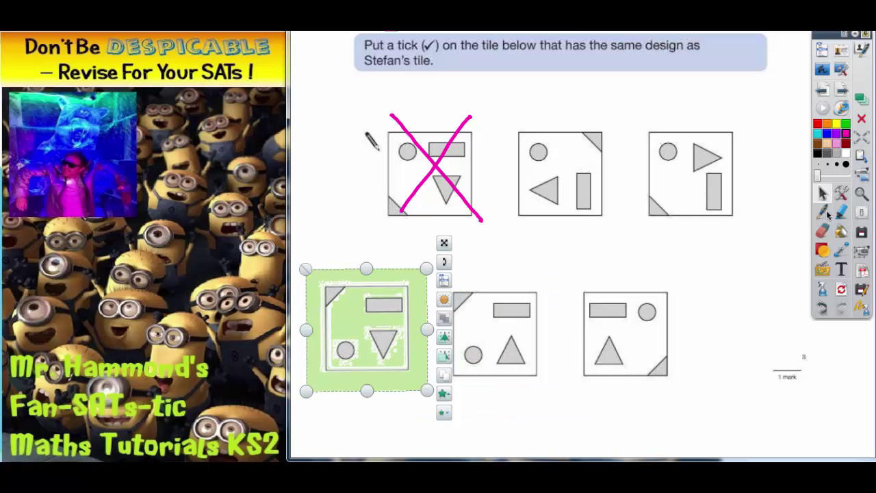
Step: Draw a pink X through the bottom-left answer tile
click(822, 213)
drag(550, 269, 456, 376)
drag(461, 274, 560, 372)
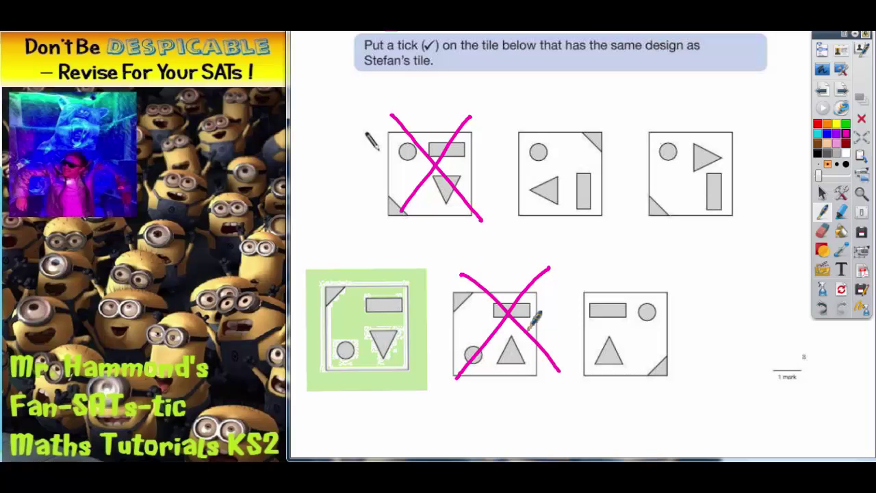
click(825, 195)
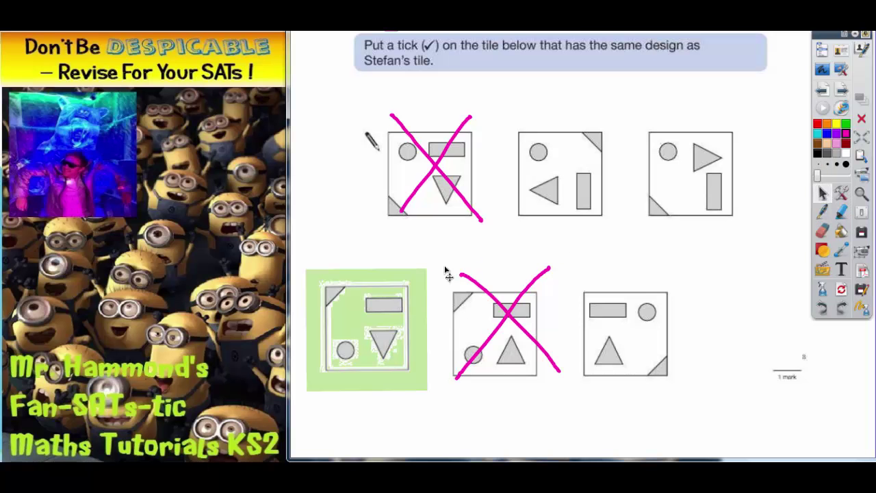
Step: Move the green copy beside the bottom-right tile and rotate it to compare
drag(376, 329, 643, 333)
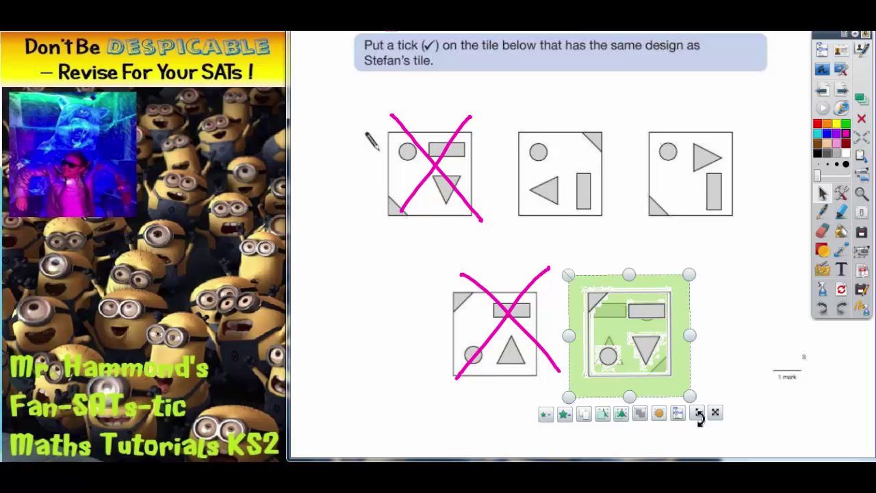
drag(700, 417, 699, 394)
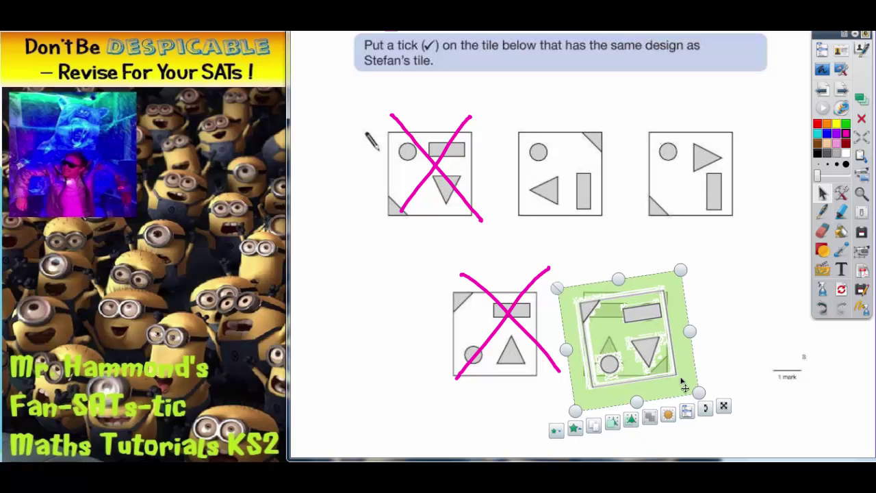
drag(663, 368, 752, 364)
Step: Cross out the bottom-right tile in pink and move the copy up to the top row
click(823, 213)
drag(579, 376, 682, 301)
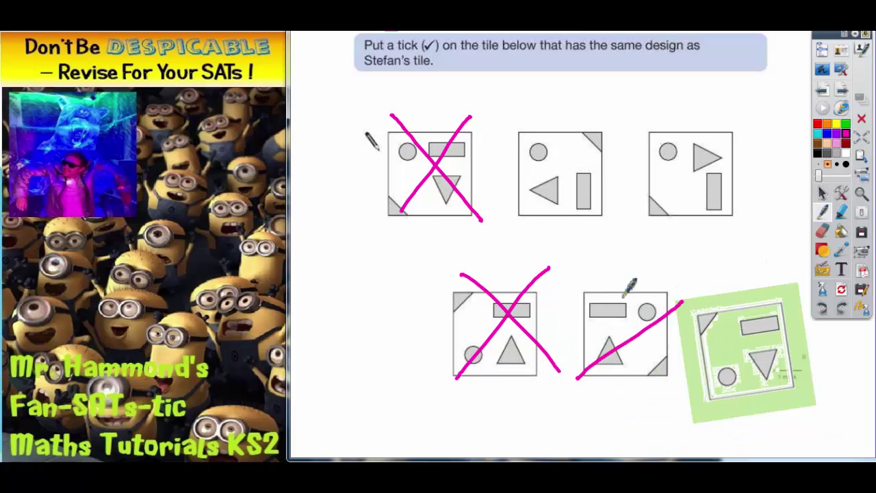
drag(594, 279, 667, 379)
click(822, 193)
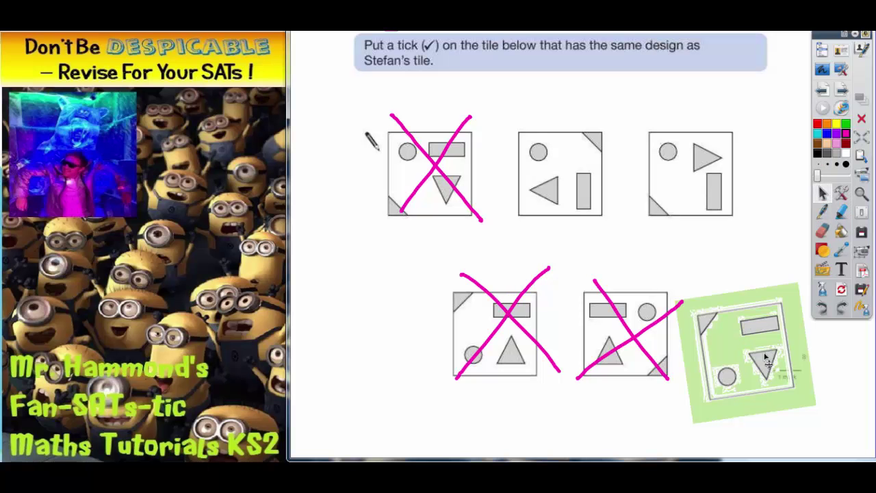
drag(767, 339, 585, 180)
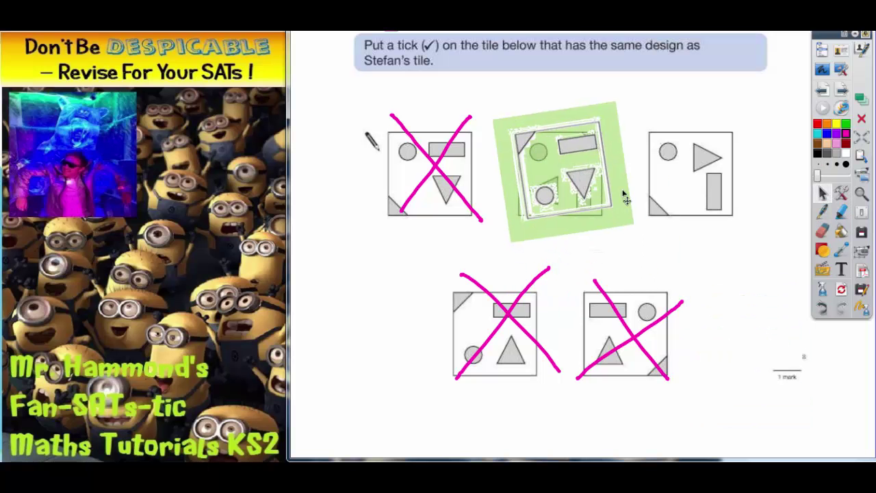
Step: Turn the green copy a further quarter turn and align it over the middle top tile
drag(626, 199, 626, 200)
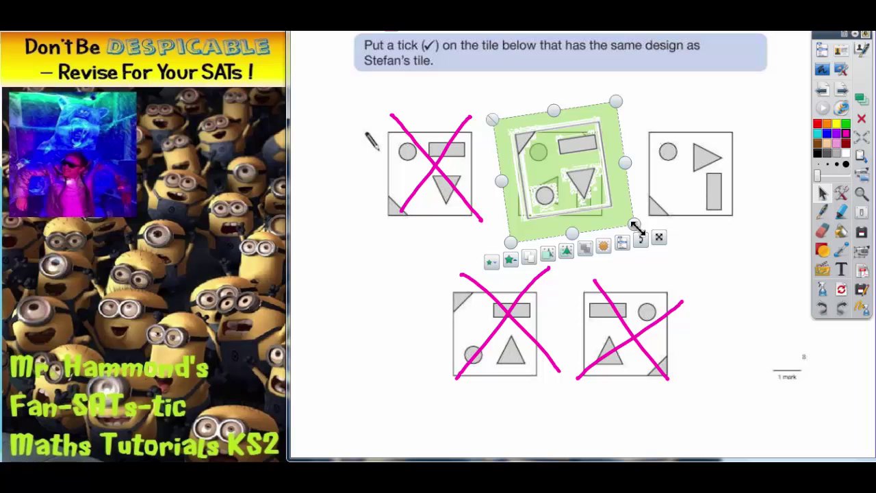
drag(644, 243, 640, 260)
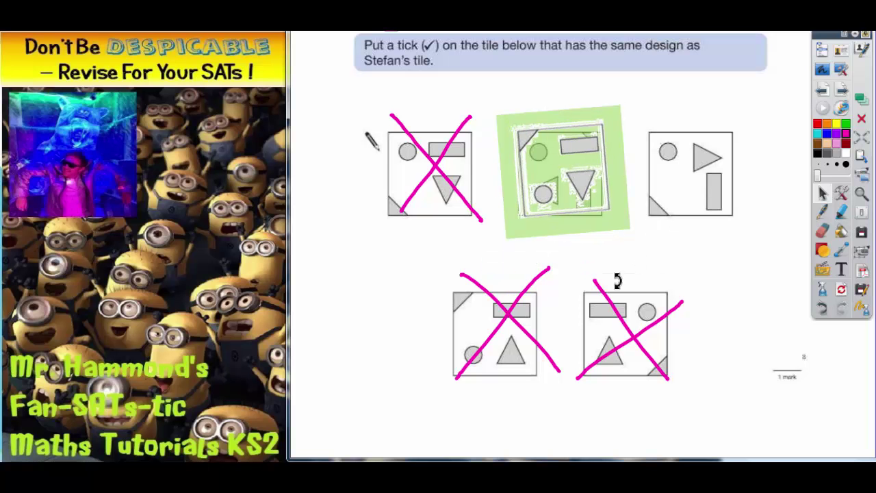
drag(618, 280, 487, 240)
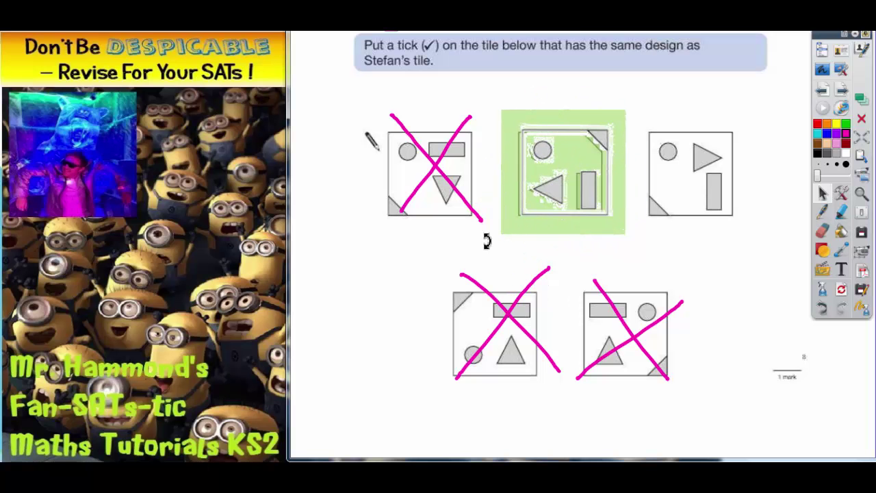
click(579, 194)
mouse_move(579, 194)
mouse_down()
mouse_move(573, 188)
mouse_move(580, 199)
mouse_up()
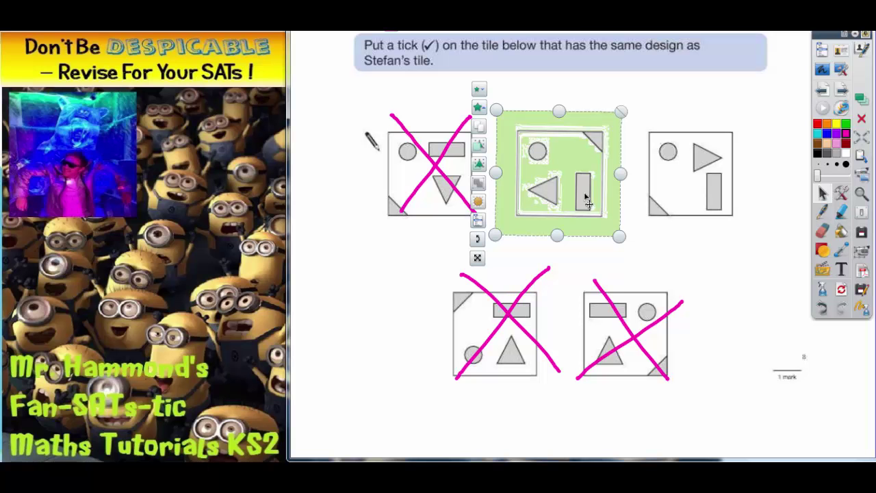
Step: Set the green copy just above the middle top tile and deselect it
drag(582, 231, 585, 112)
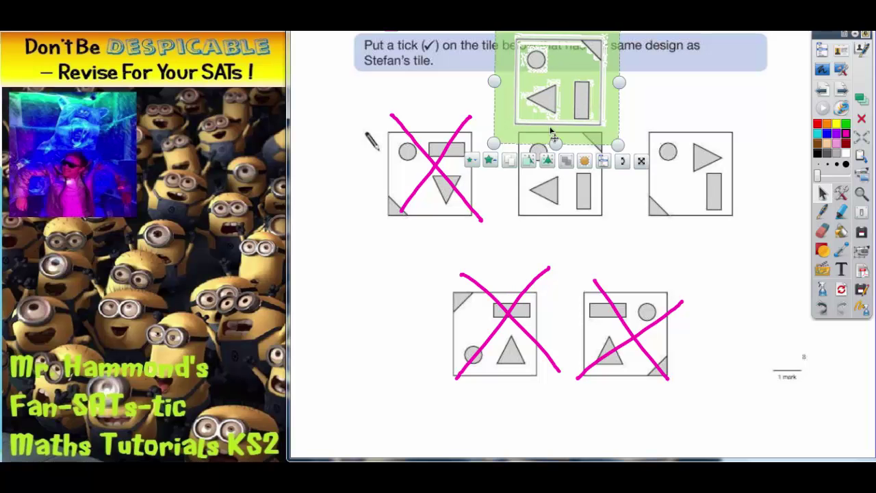
click(623, 257)
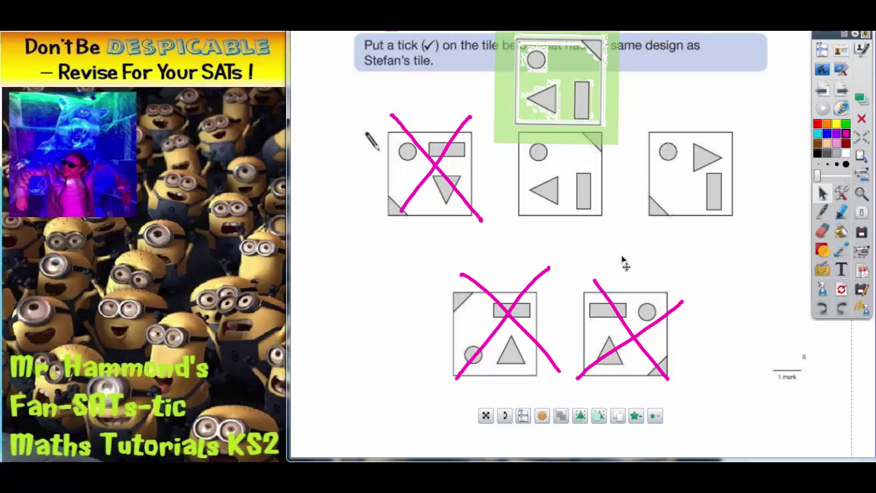
click(822, 212)
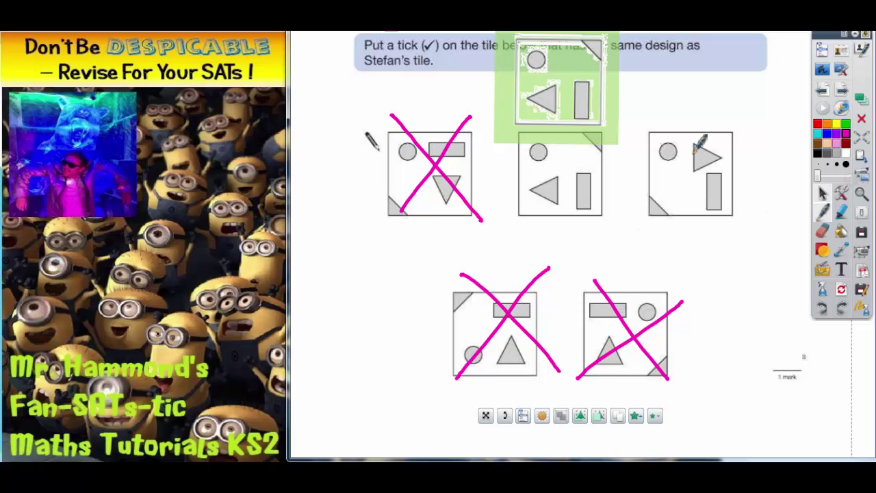